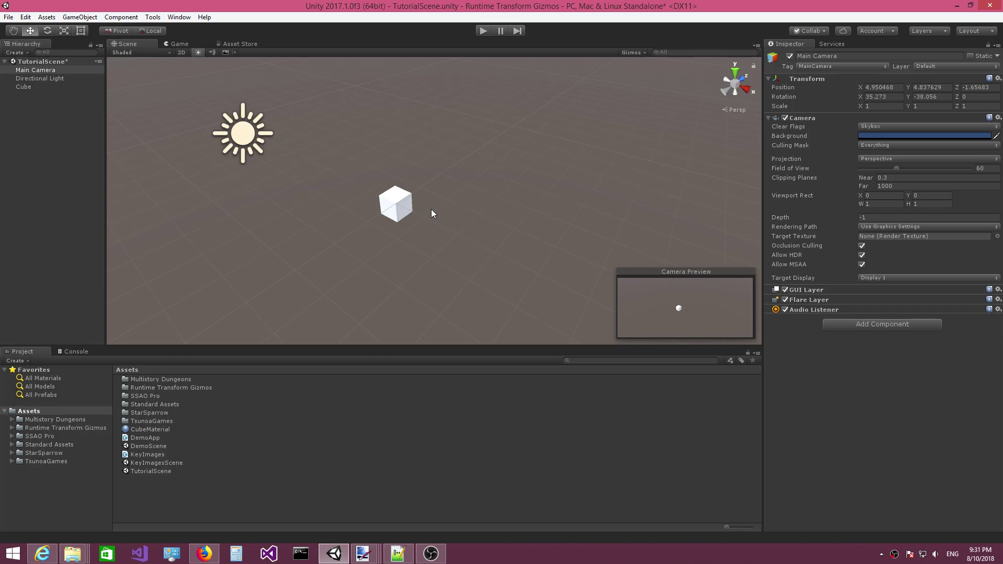
Step: Open the Runtime Transform Gizmos folder in the Project window, then the Tools menu
left_click(53, 428)
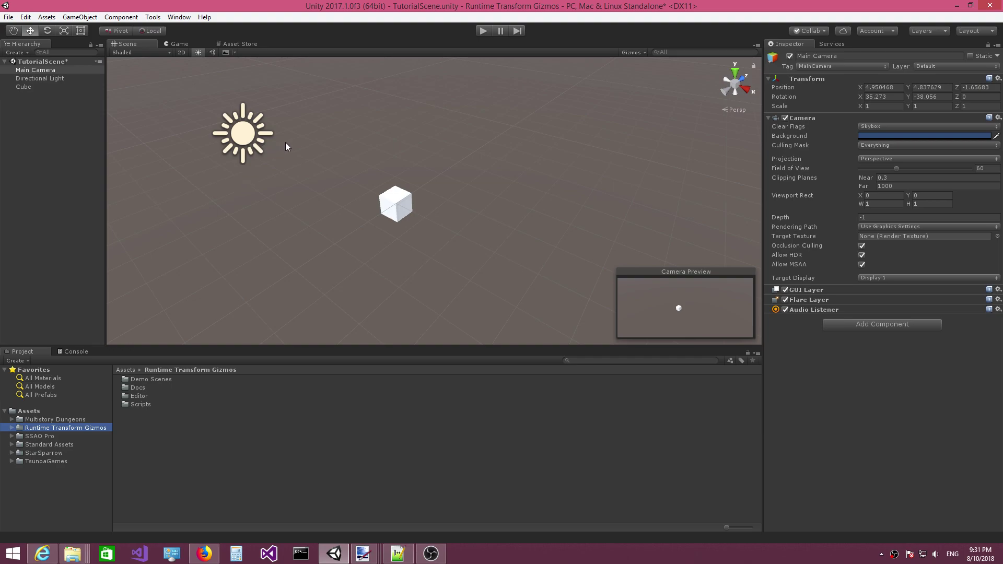
left_click(153, 17)
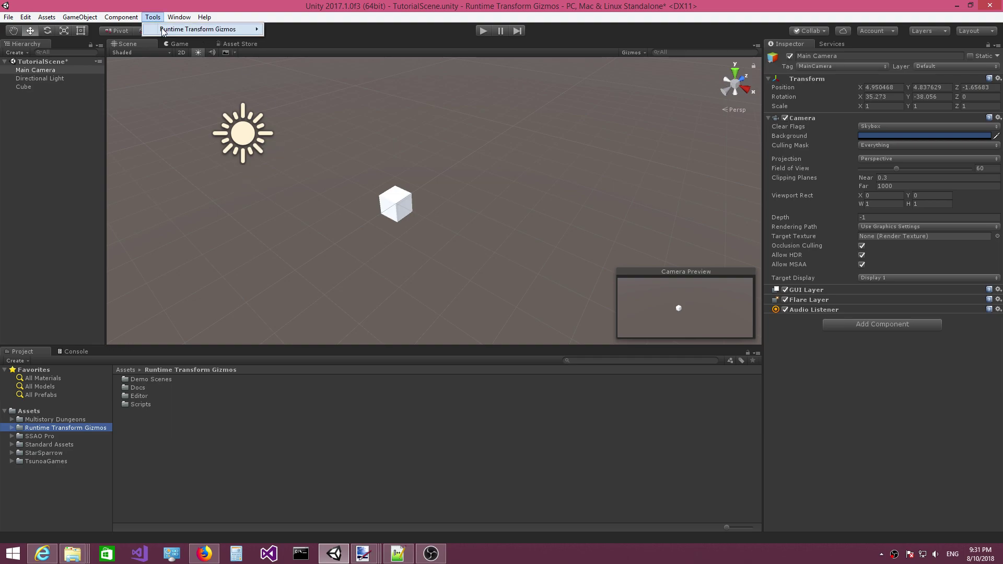
Step: Run Tools > Runtime Transform Gizmos > Initialize and expand RTGApp to list its RT children
mouse_move(163, 32)
left_click(279, 29)
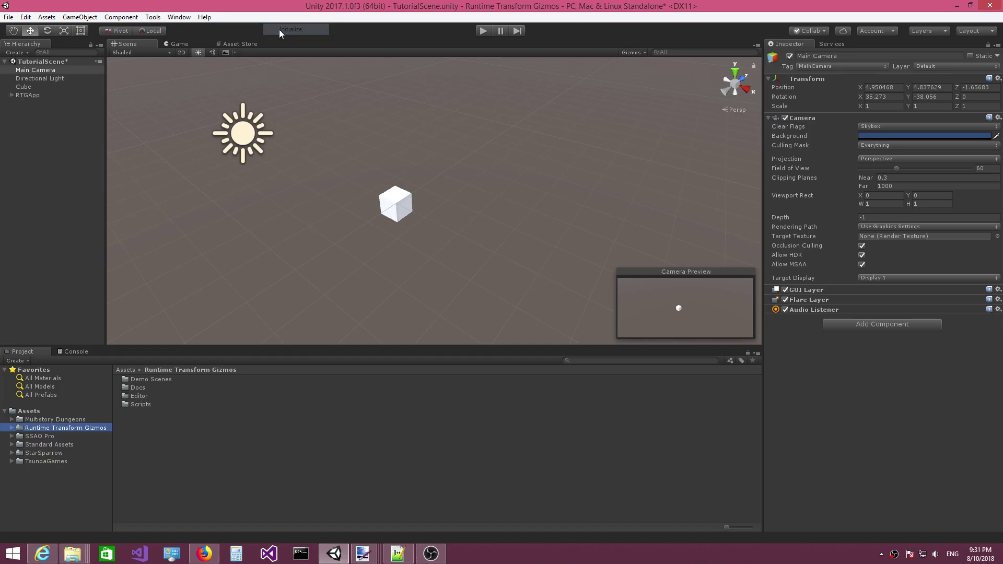
left_click(11, 95)
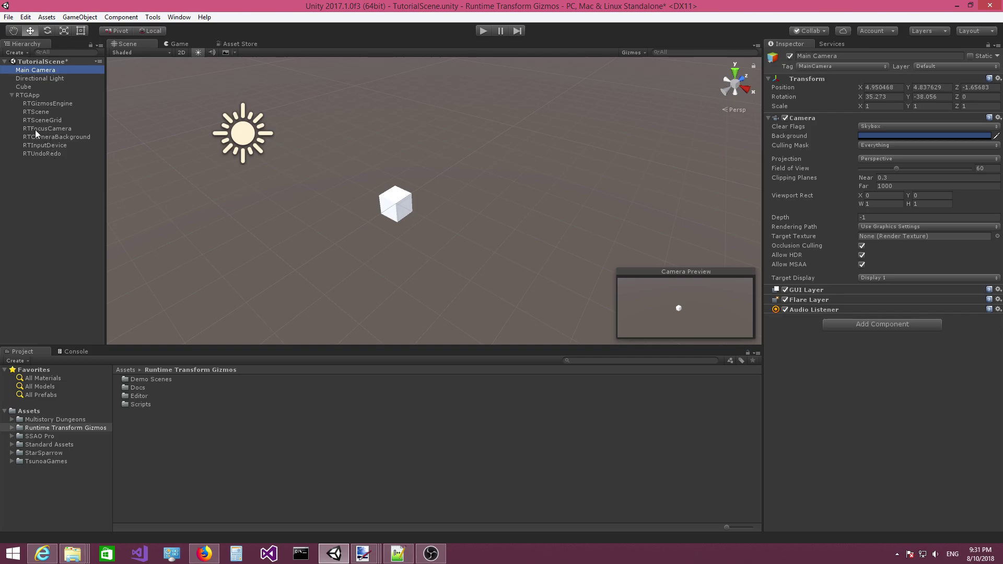
Step: Play the scene, orbit the camera around the cube, and toggle perspective/orthographic projection twice
left_click(481, 32)
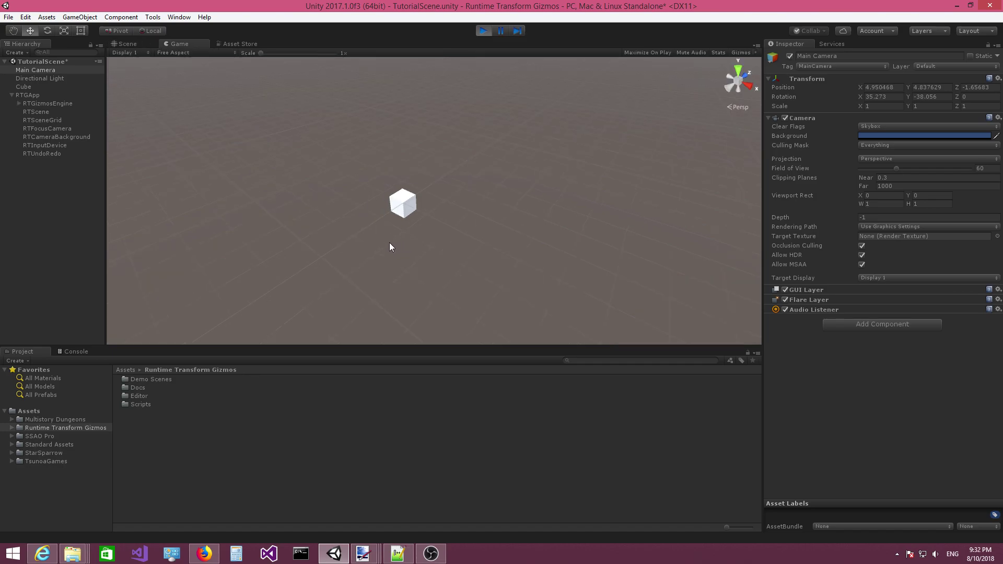
right_click_drag(394, 248, 451, 204)
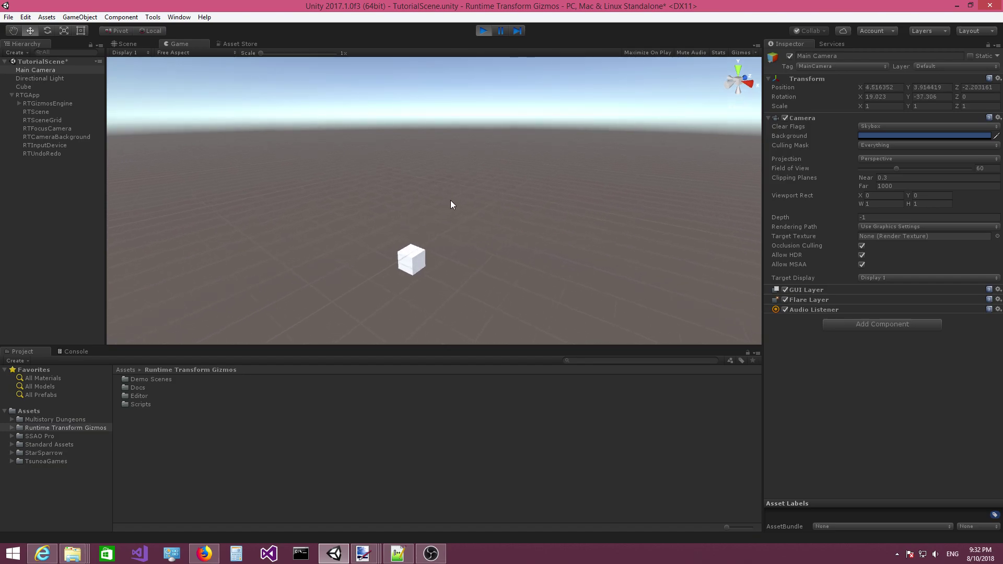
left_click_drag(723, 95, 725, 107)
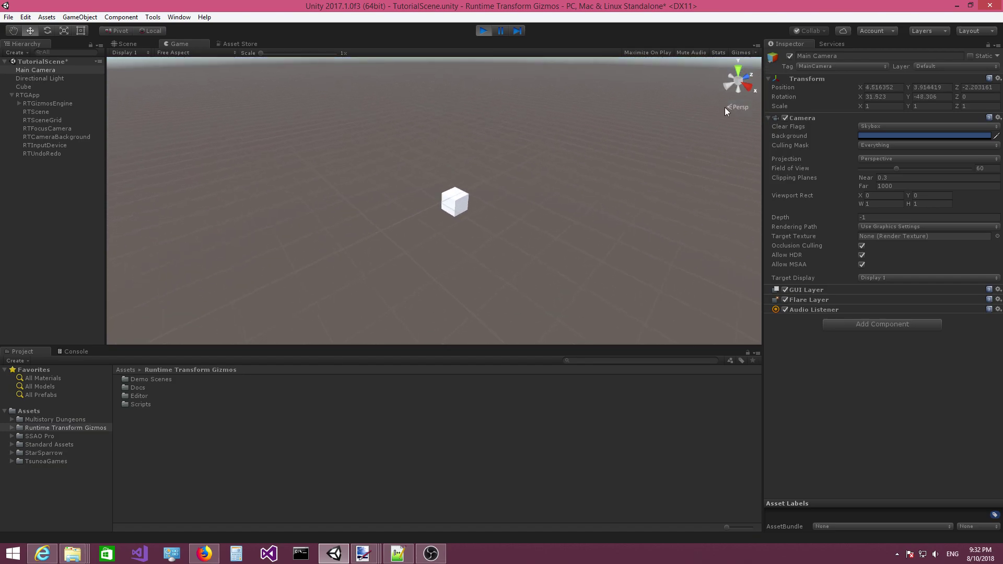
left_click(738, 89)
left_click(739, 89)
right_click_drag(333, 286, 357, 286)
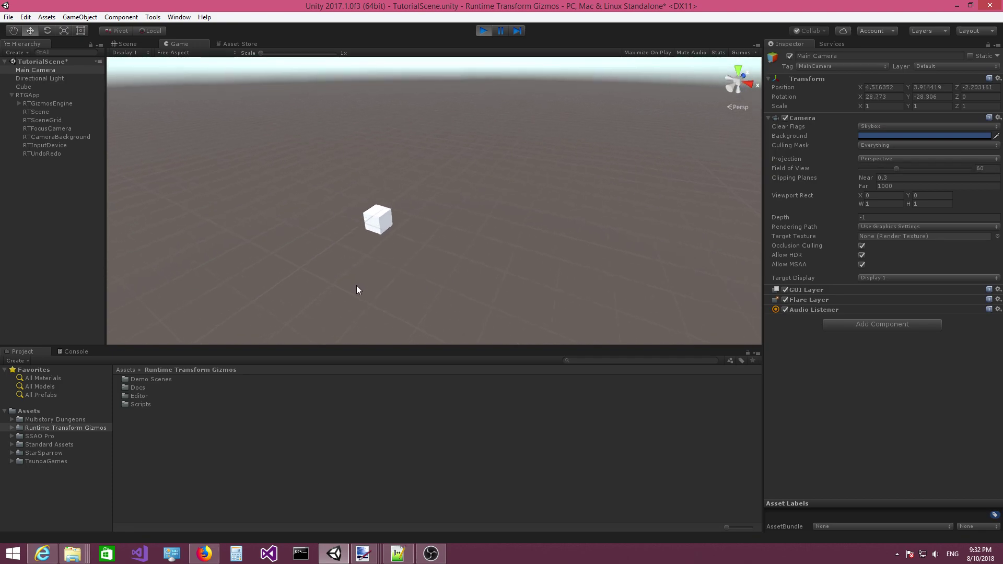
Step: Browse RTGizmosEngine's Scene, Move, Rotation and Universal gizmo tabs, then view RTScene's settings
left_click(42, 104)
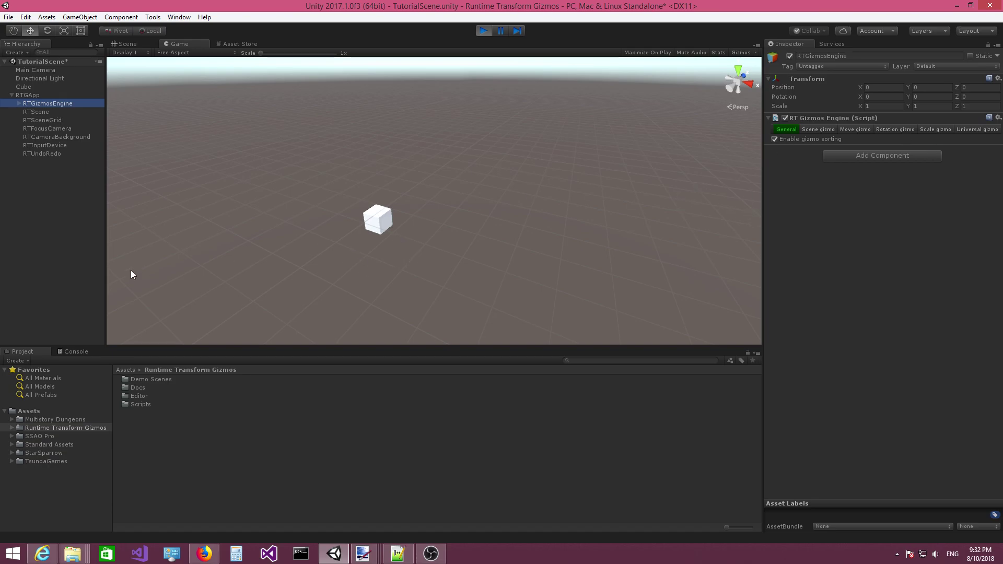
left_click(809, 129)
left_click(860, 129)
left_click(899, 130)
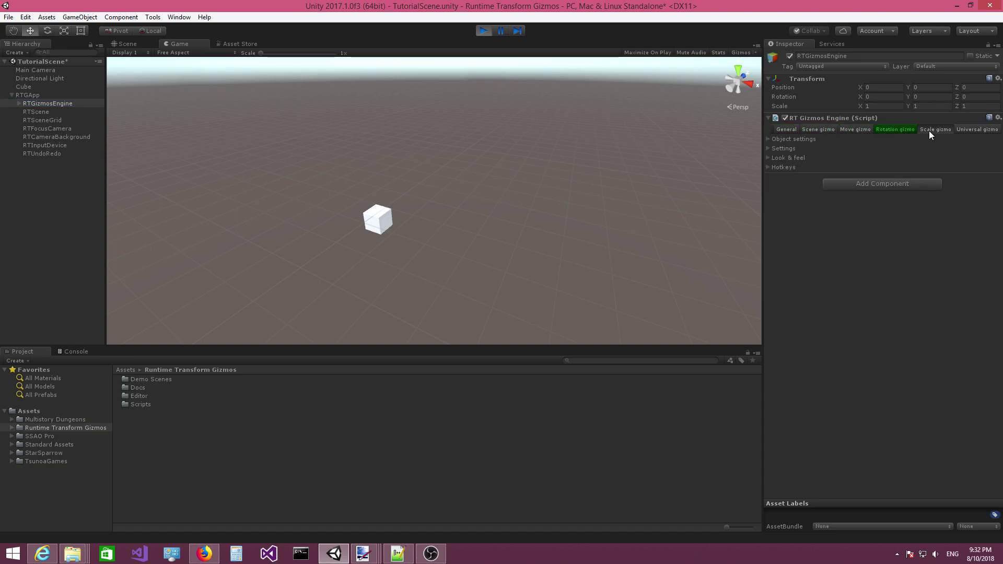
left_click(962, 132)
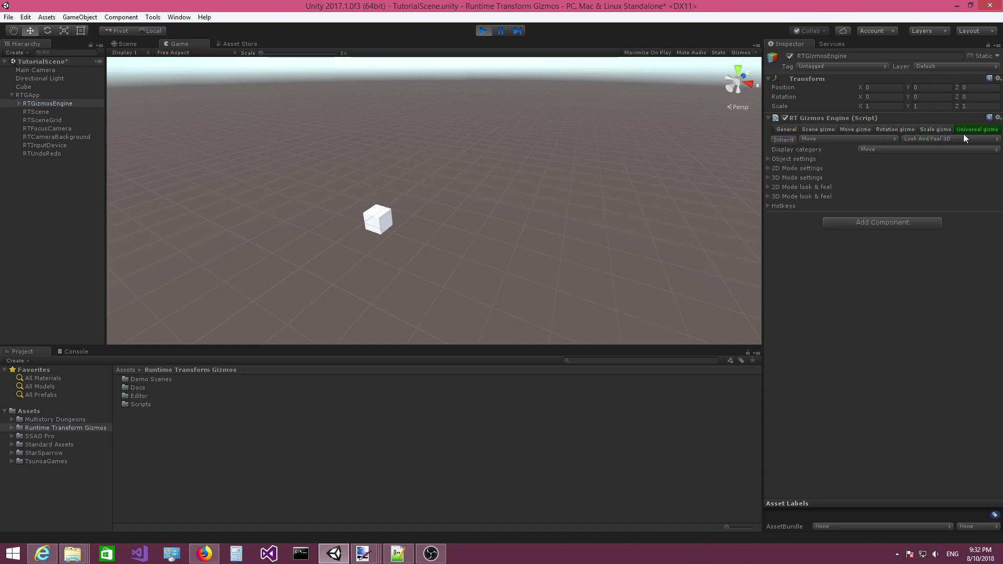
left_click(29, 112)
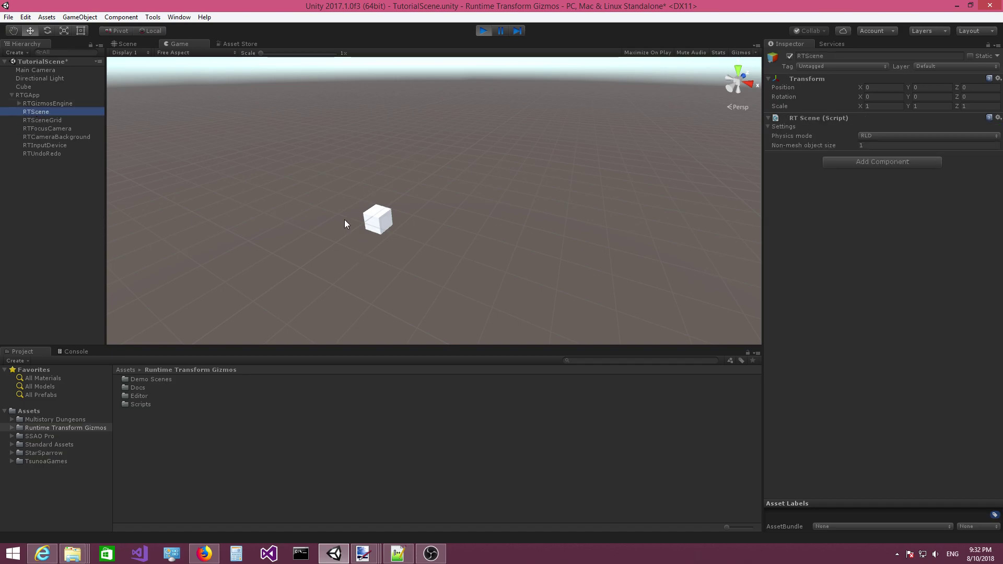
right_click_drag(410, 313, 392, 216)
Step: Review RTSceneGrid and the RTFocusCamera hotkeys, then select RTCameraBackground
left_click(48, 120)
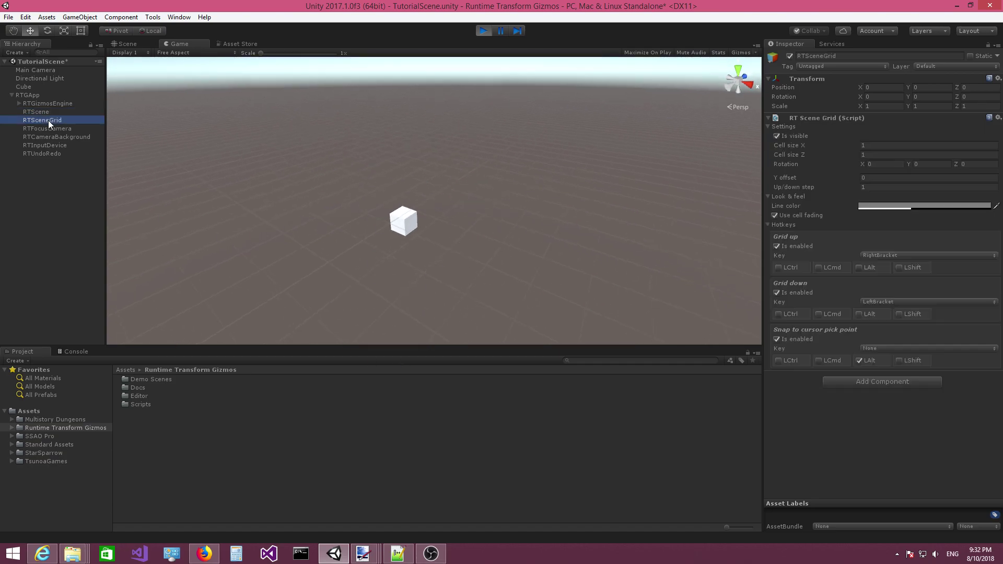
left_click(58, 128)
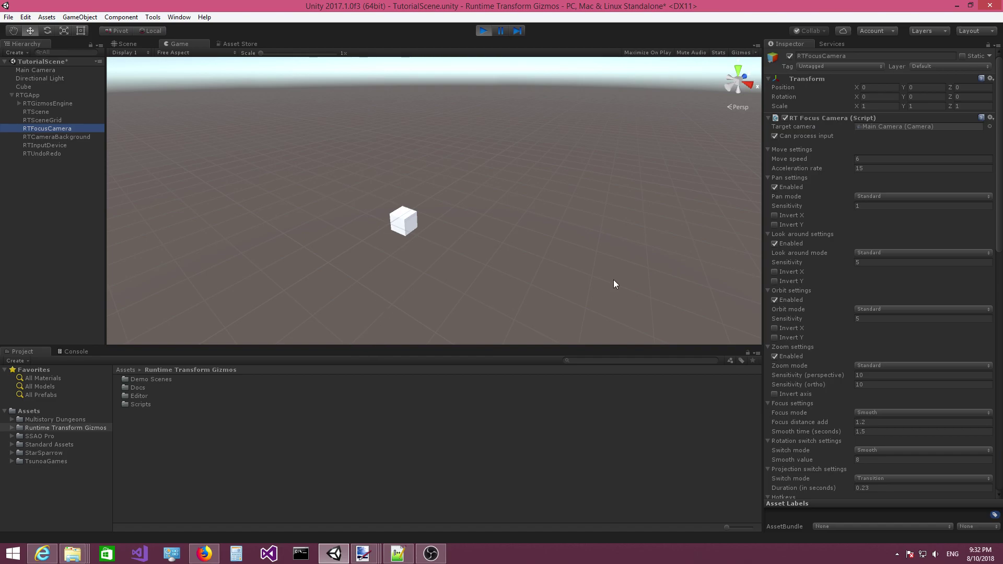
mouse_move(376, 228)
right_mouse_down()
mouse_move(355, 229)
mouse_move(409, 232)
mouse_move(393, 230)
right_mouse_up()
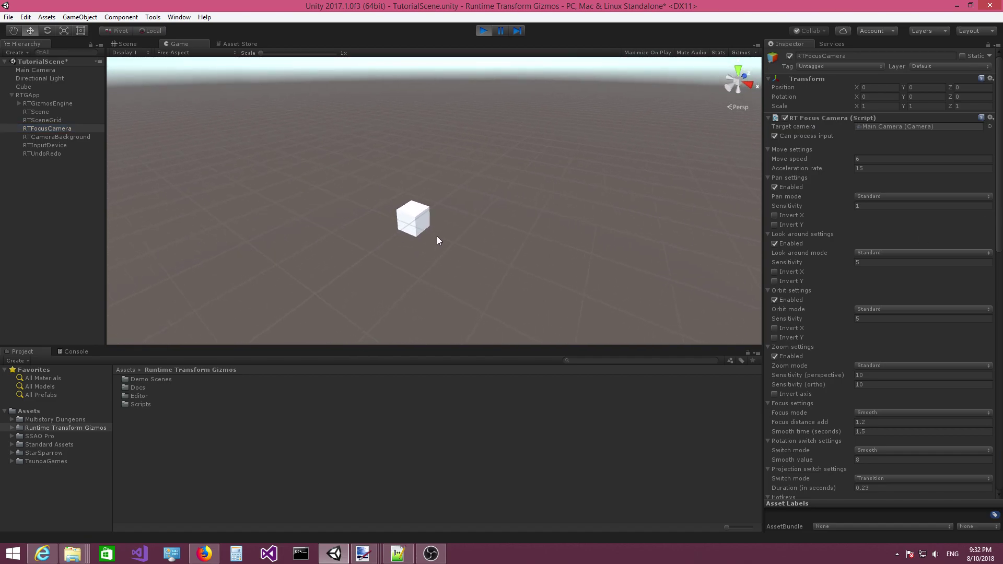
left_click_drag(1000, 251, 987, 212)
scroll(998, 279, "down", 5)
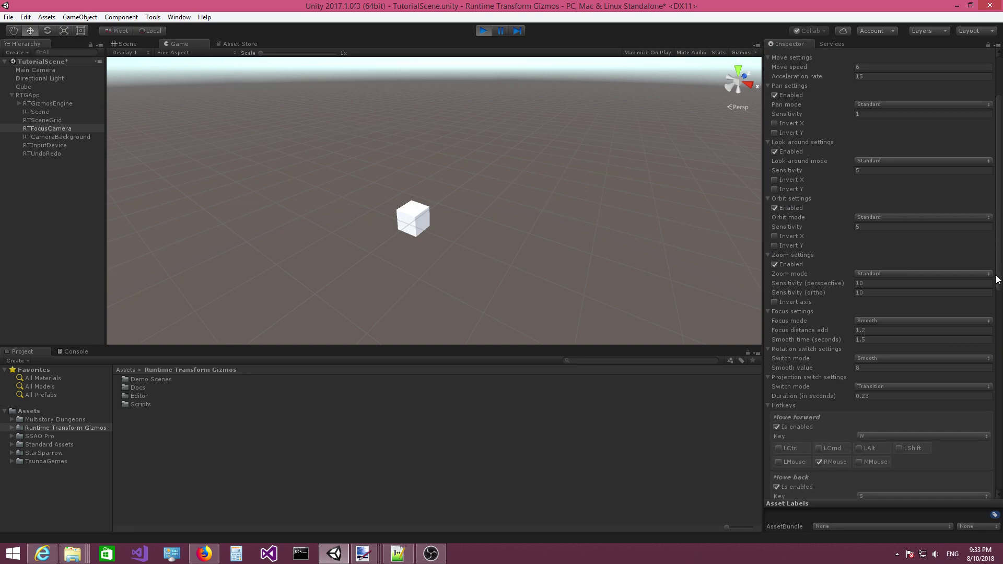
scroll(998, 280, "down", 4)
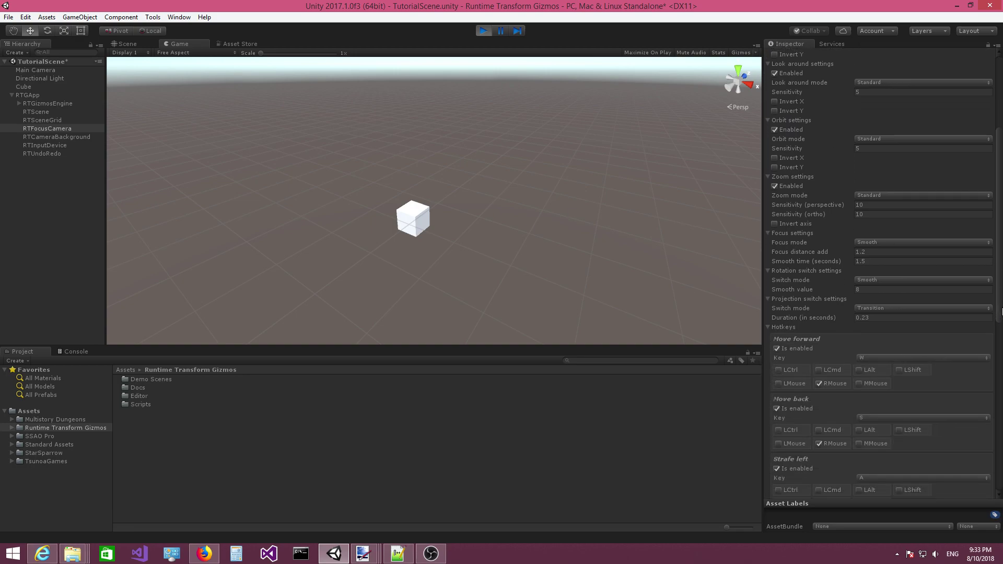
left_click_drag(1002, 311, 1001, 397)
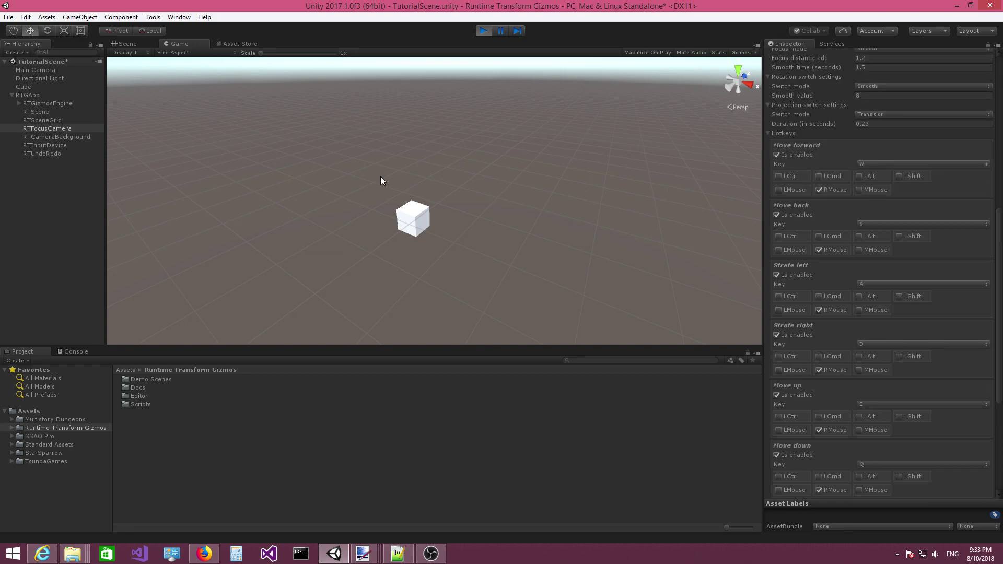
left_click(58, 136)
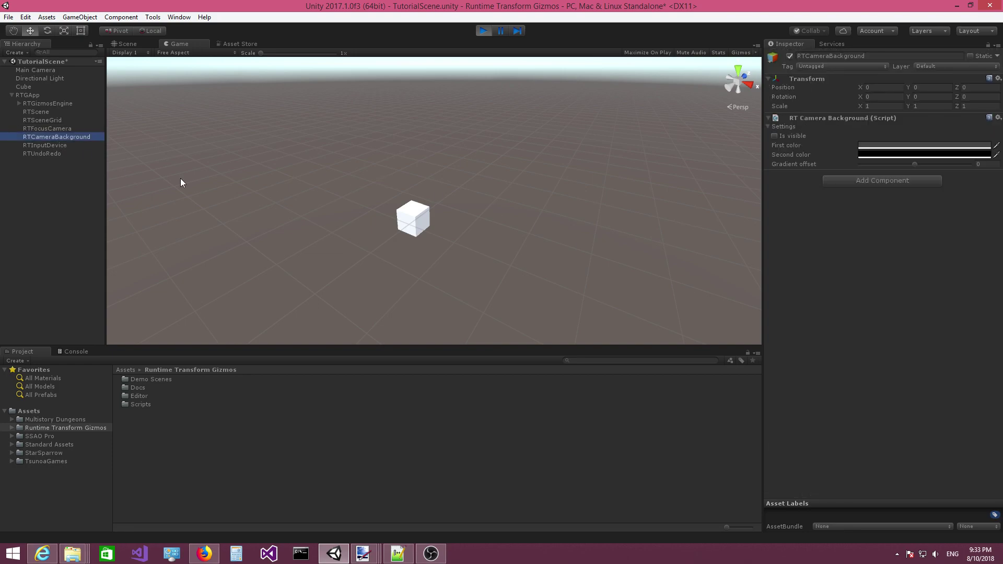
Step: Make the gradient camera background visible with a slightly negative offset, then select RTInputDevice
right_click_drag(494, 204, 679, 241)
left_click(774, 136)
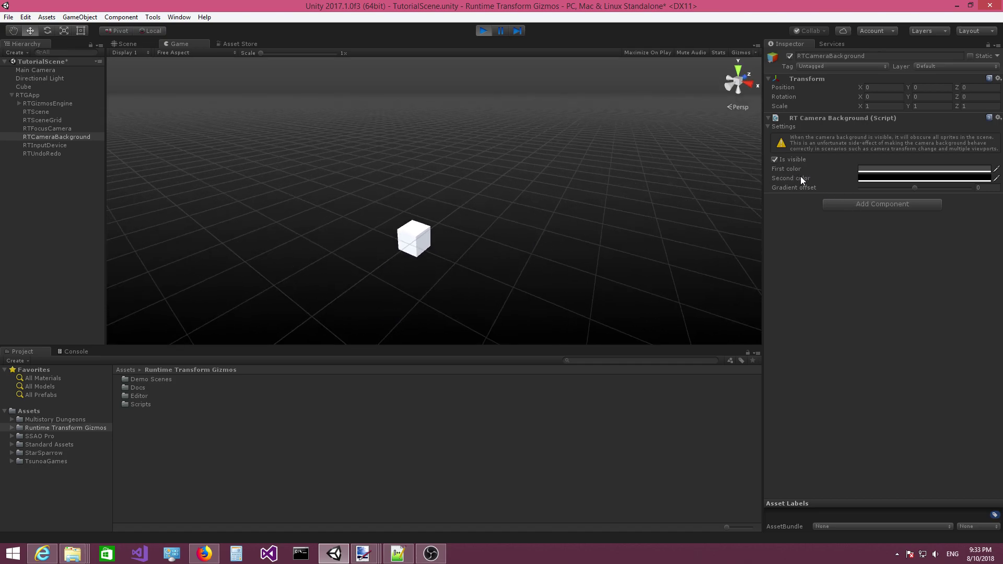
mouse_move(914, 188)
left_mouse_down()
mouse_move(930, 186)
mouse_move(914, 187)
left_mouse_up()
left_click(49, 147)
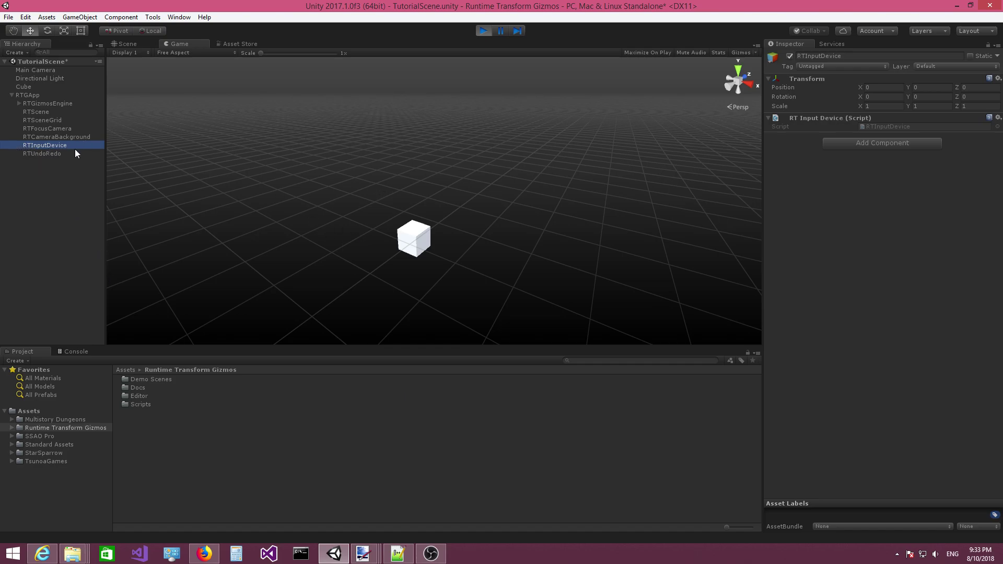
Step: Check RTUndoRedo's settings with Action Limit 50, then exit Play mode
left_click(40, 155)
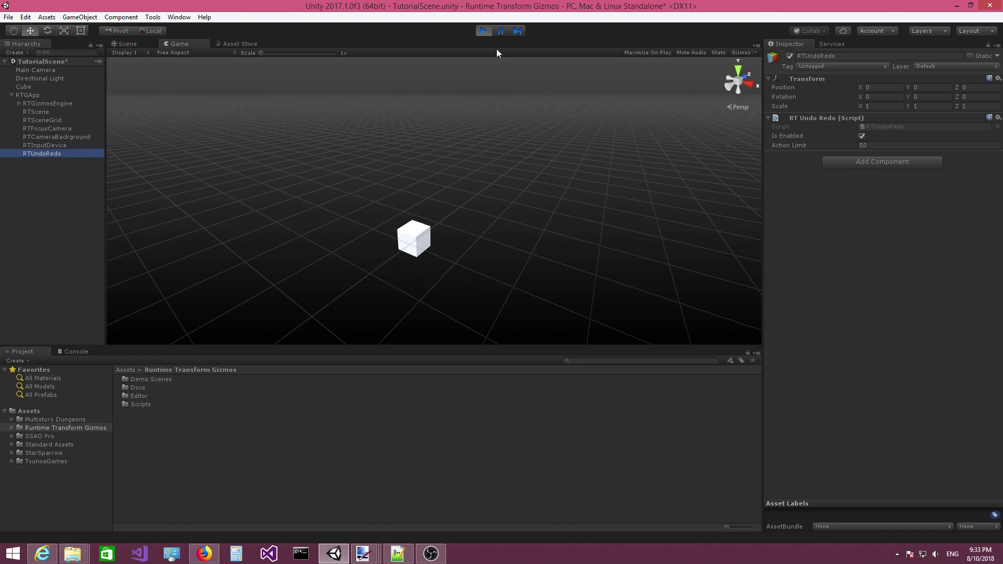
left_click(484, 31)
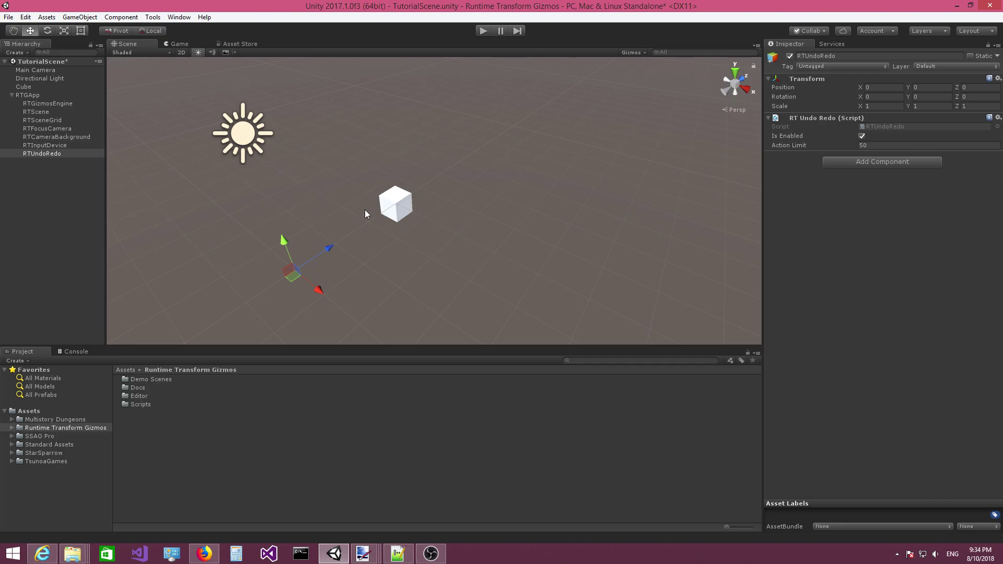
Step: Select the Cube, then open the Multistory Dungeons folder in the Project window
left_click(21, 87)
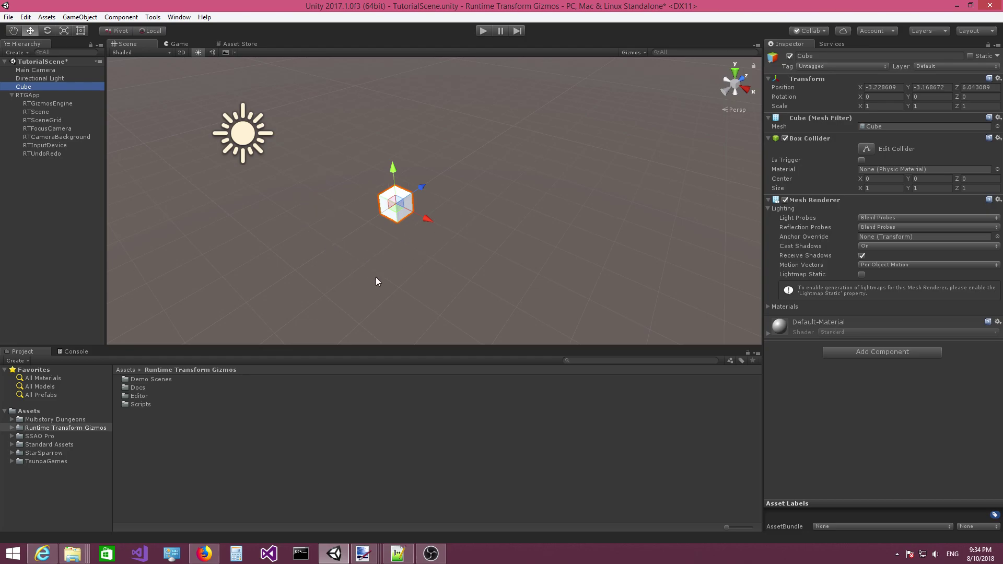
left_click(60, 420)
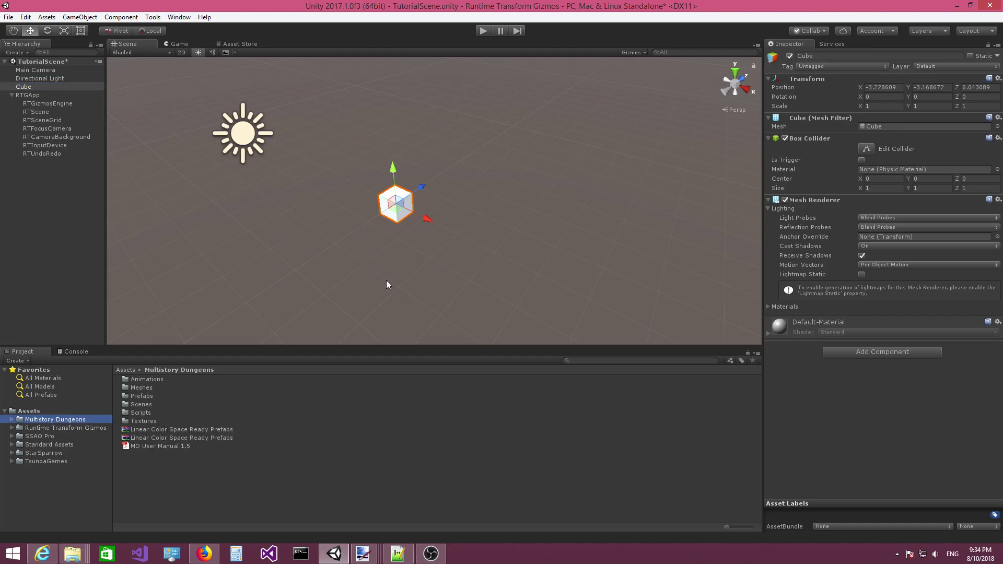
Step: Open the Meshes folder and inspect the import settings of several arch meshes
double_click(142, 388)
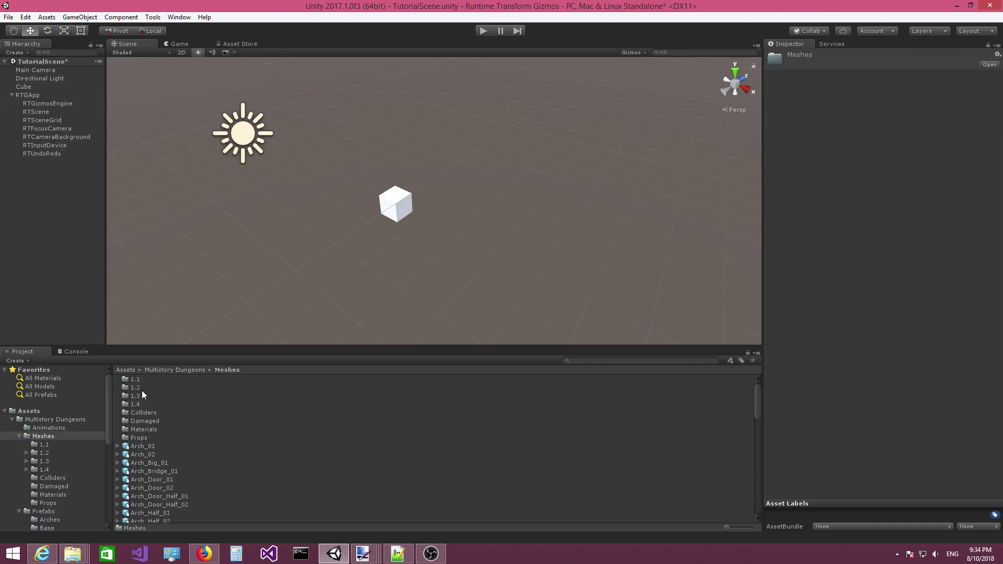
scroll(168, 456, "down", 2)
left_click(152, 431)
left_click(152, 457)
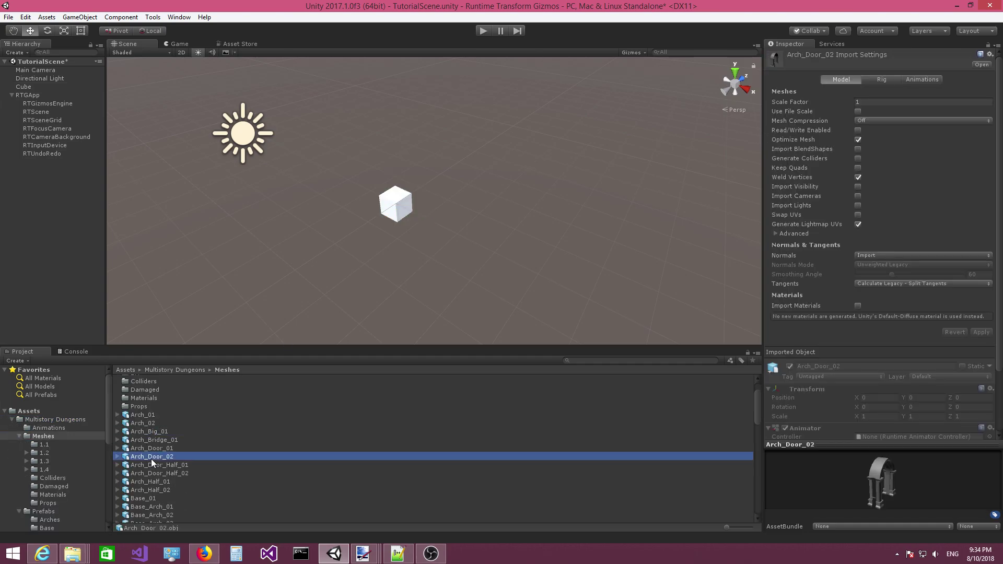
left_click(152, 441)
left_click(152, 424)
left_click(146, 447)
left_click(143, 473)
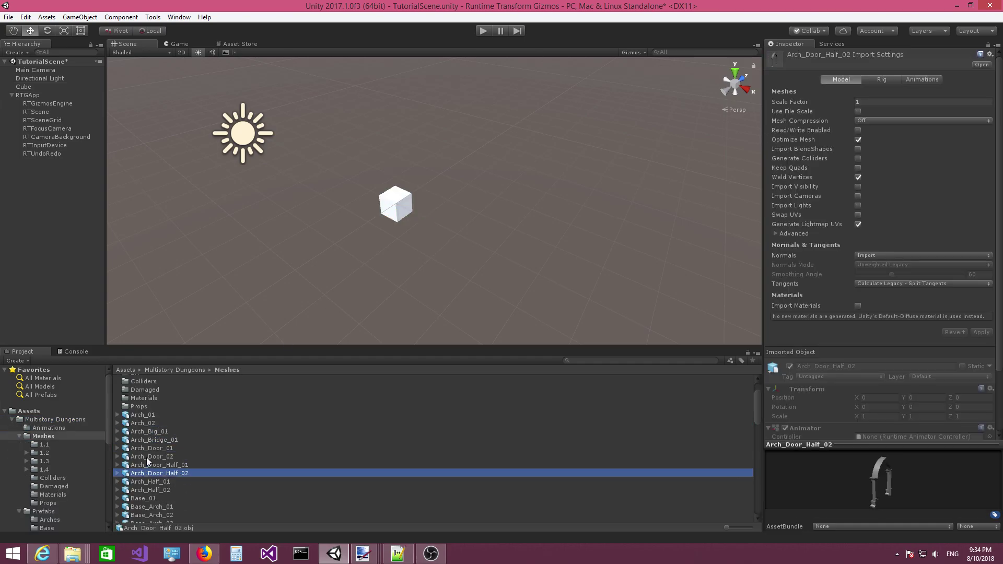
left_click(146, 456)
left_click(144, 439)
left_click(143, 424)
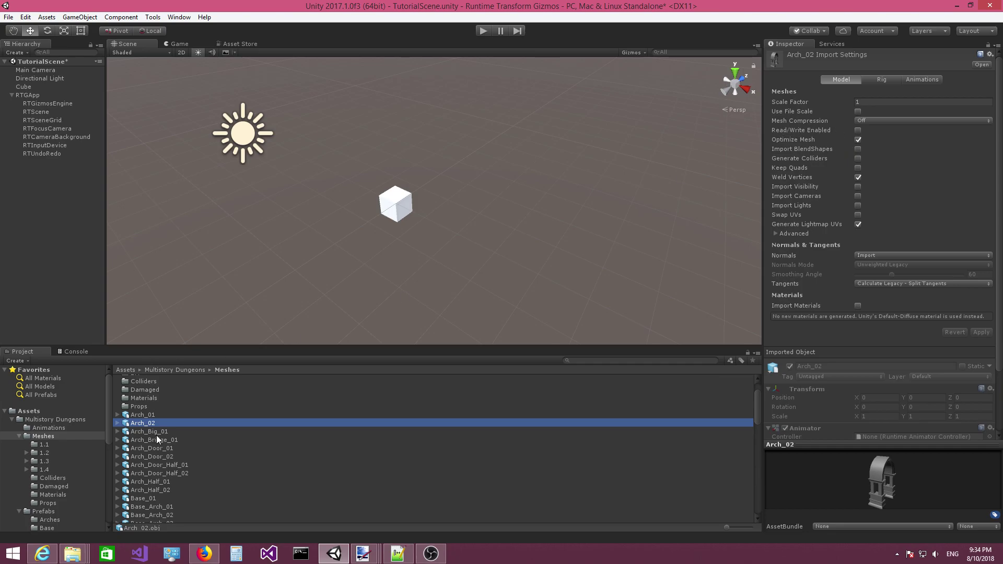
Step: Select Arch_01 through Arch_Door_02, tick Read/Write Enabled, and apply
left_click(151, 415)
left_click(157, 456, "shift")
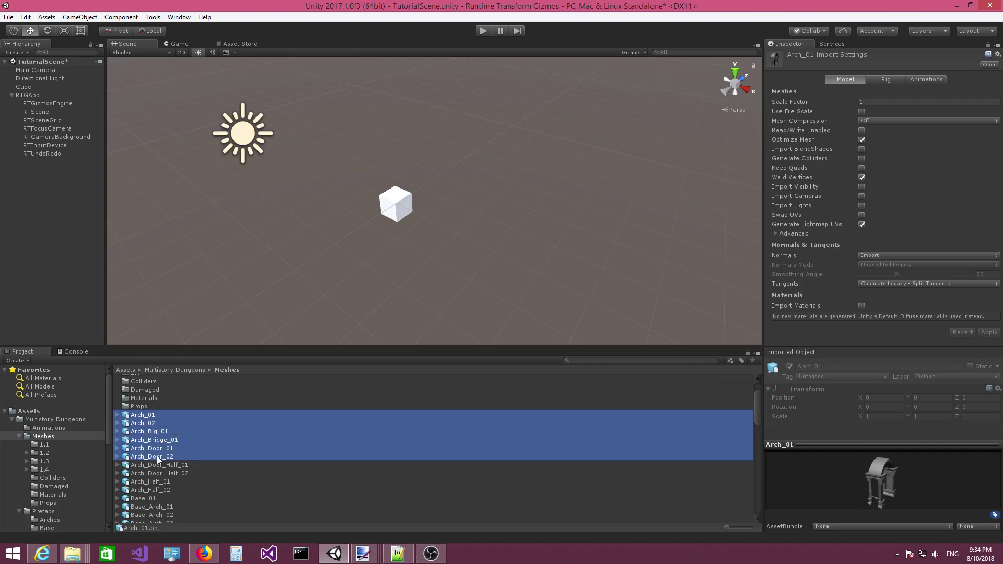
left_click(862, 130)
left_click(989, 333)
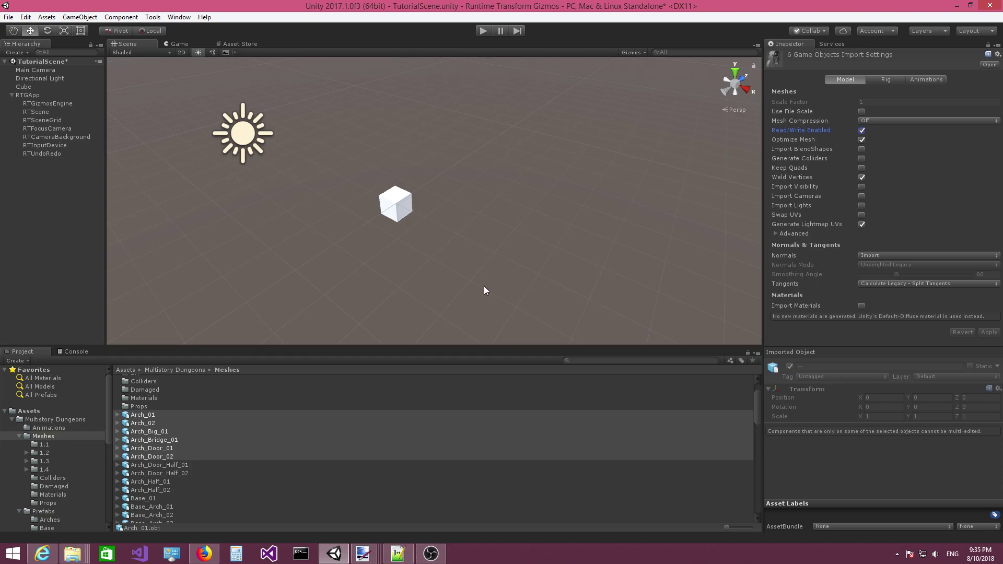
Step: Select RTGApp to show its RTG App script, then browse and dismiss the Runtime Transform Gizmos menu
left_click(26, 95)
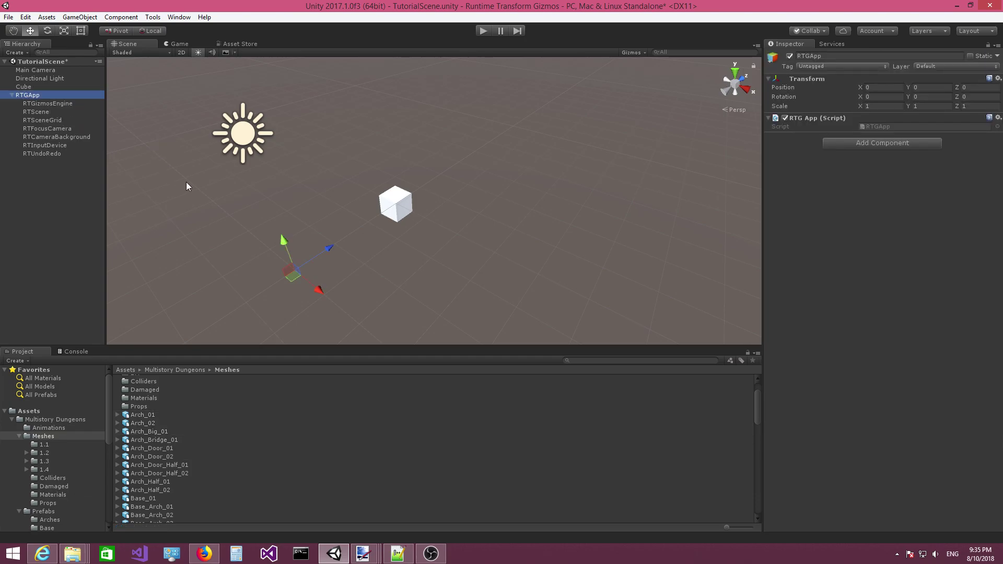
left_click(152, 17)
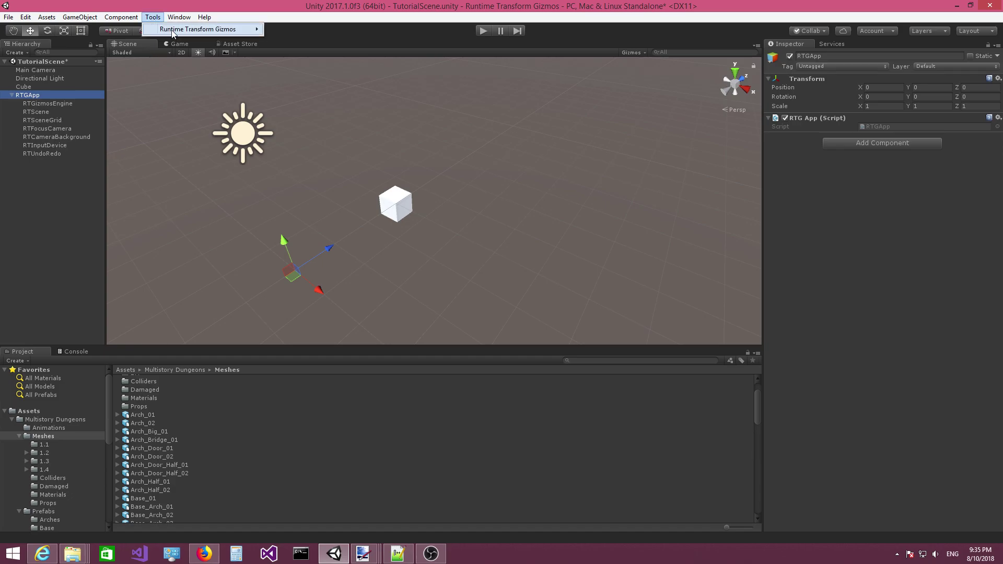
mouse_move(251, 29)
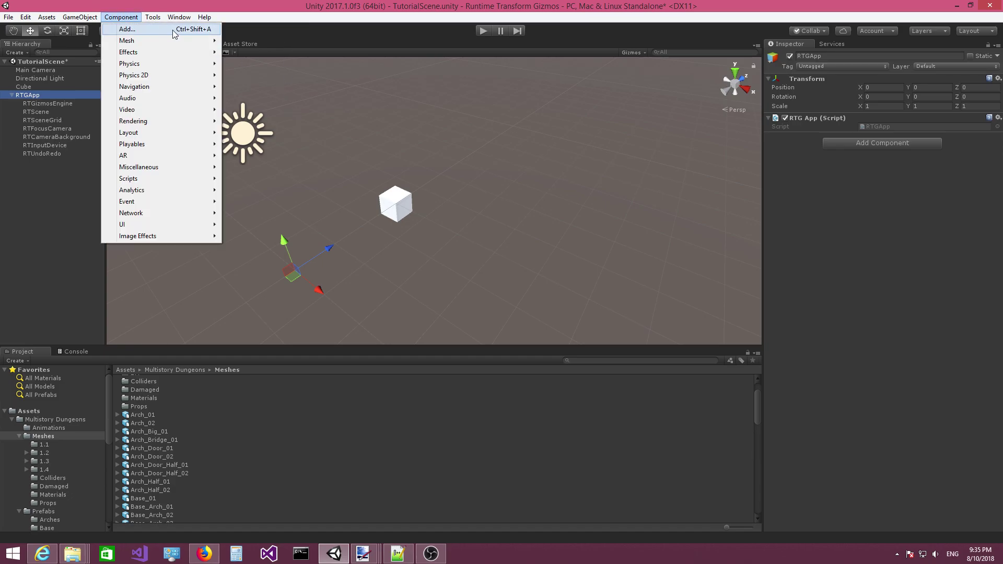
key("Escape")
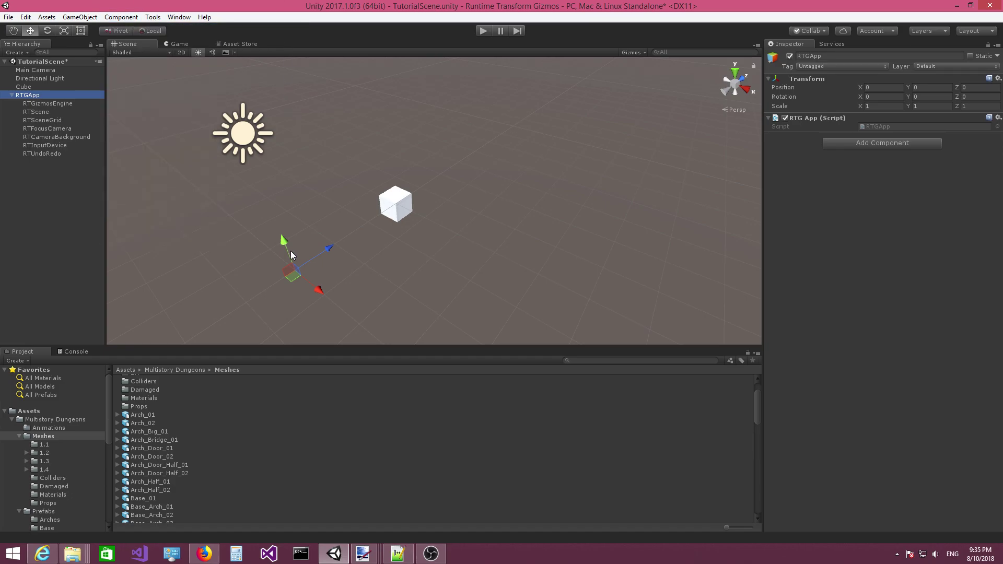